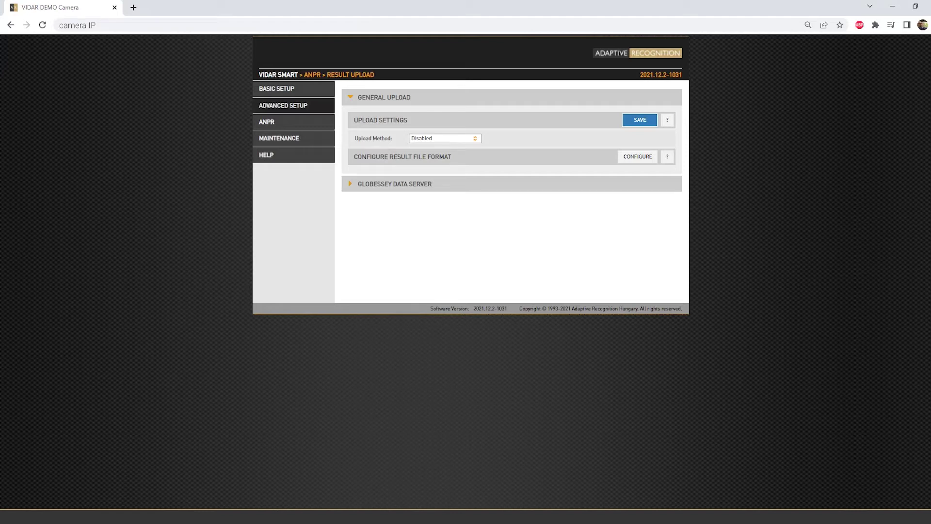
Open the ANPR result upload settings and set the general upload method to HTTP.
left_click(286, 122)
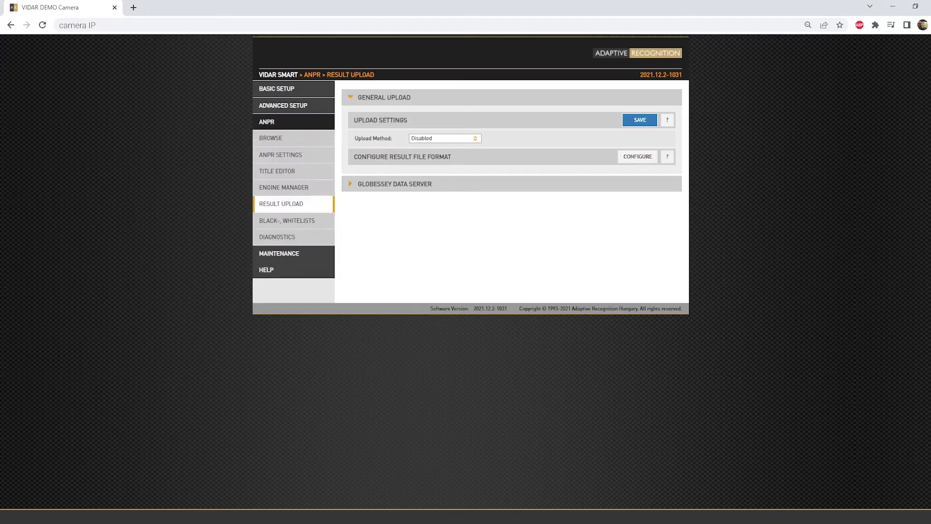
left_click(290, 204)
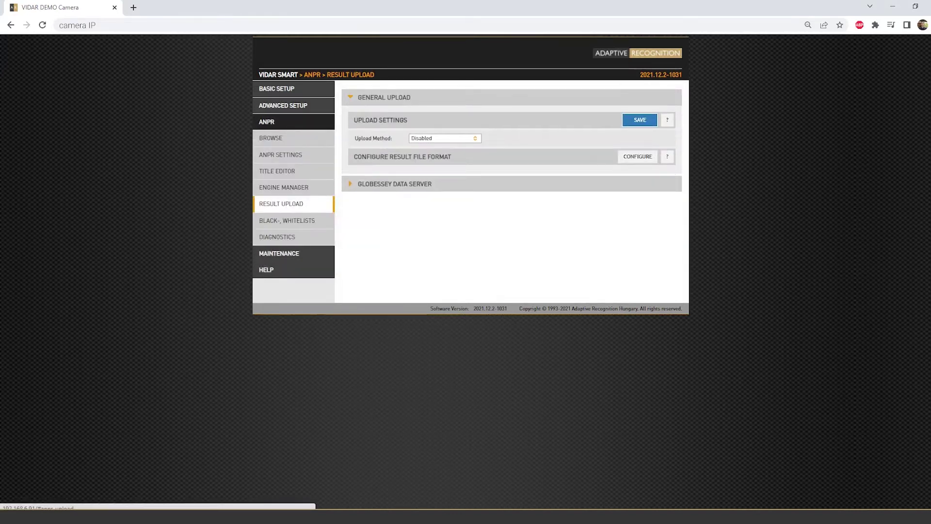
left_click_drag(355, 138, 394, 139)
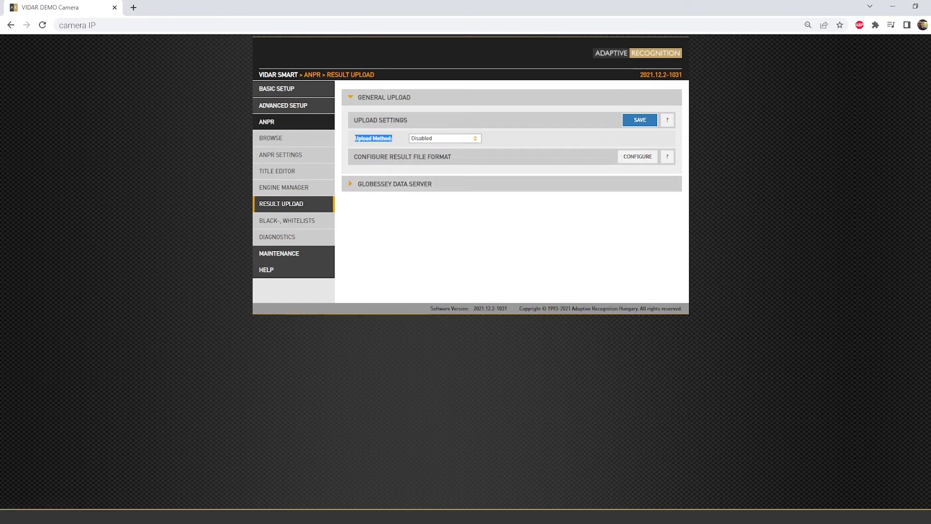
left_click(504, 139)
left_click(444, 139)
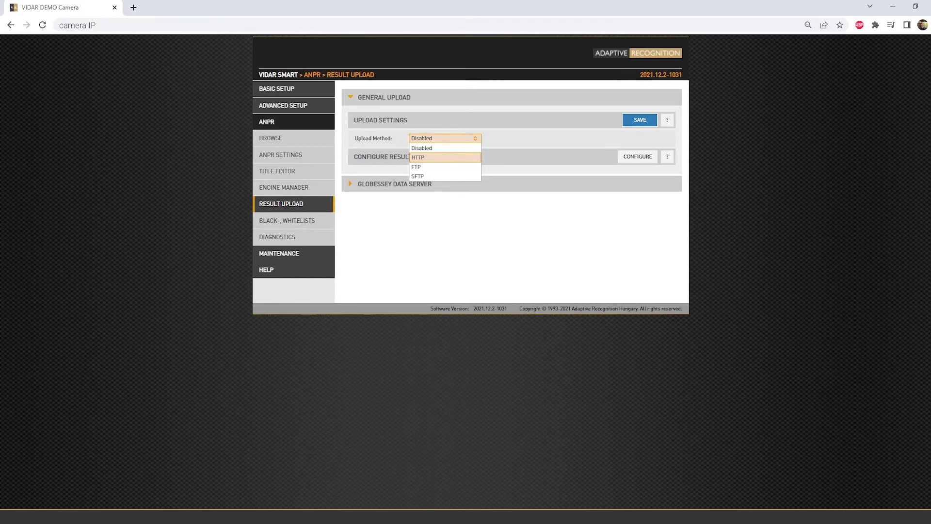
left_click(445, 158)
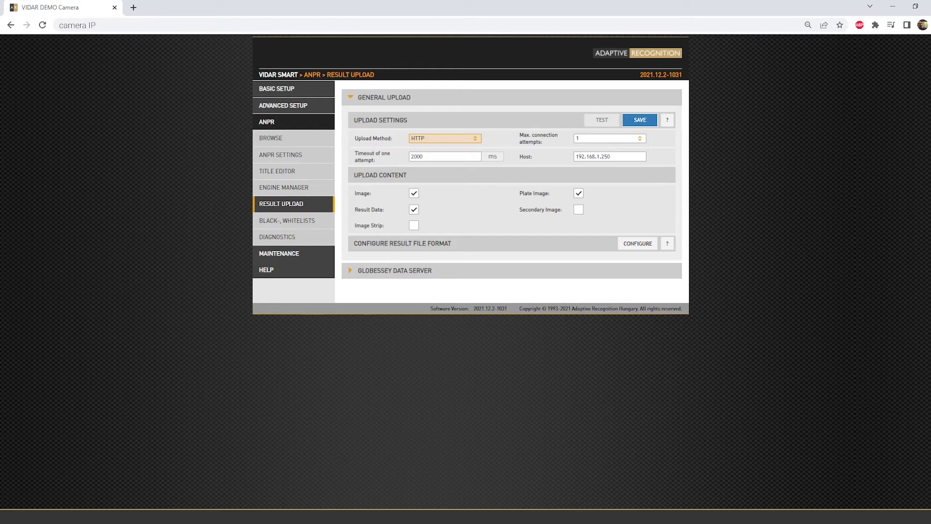
Set the HTTP upload's maximum connection attempts to 3 and the timeout of one attempt to 4000 ms.
left_click_drag(520, 157, 533, 157)
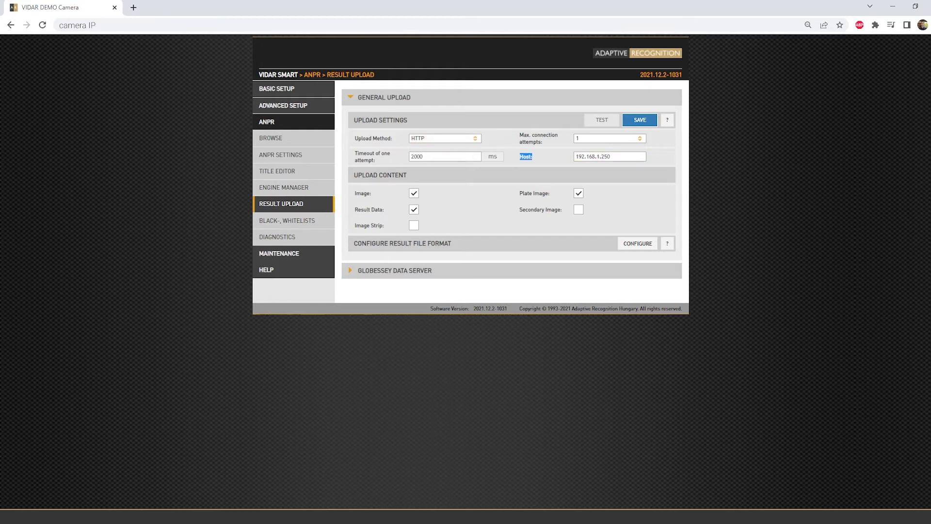
left_click(611, 157)
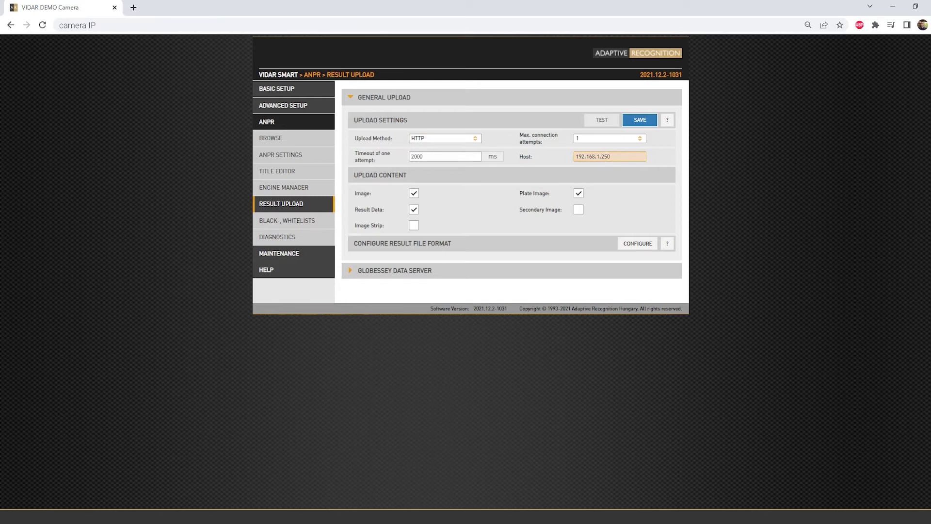
left_click_drag(543, 142, 520, 135)
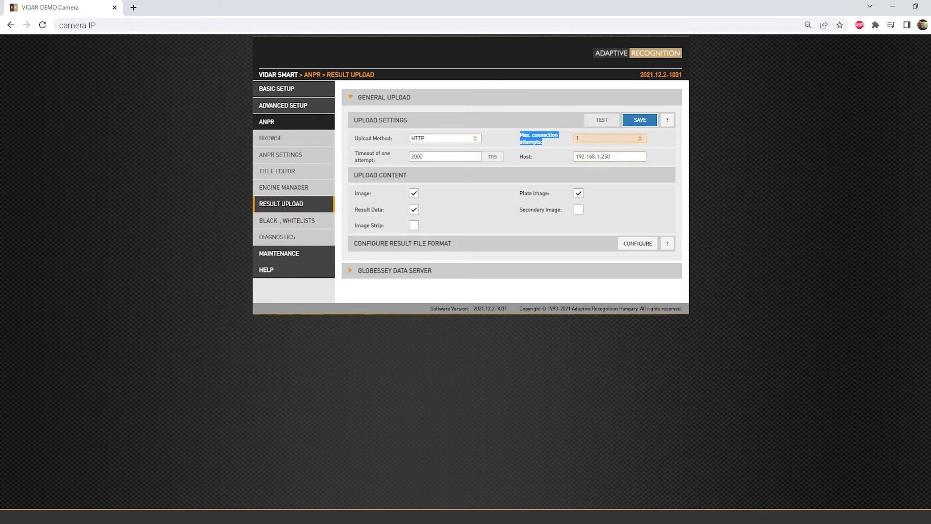
left_click(610, 138)
left_click_drag(376, 161, 354, 153)
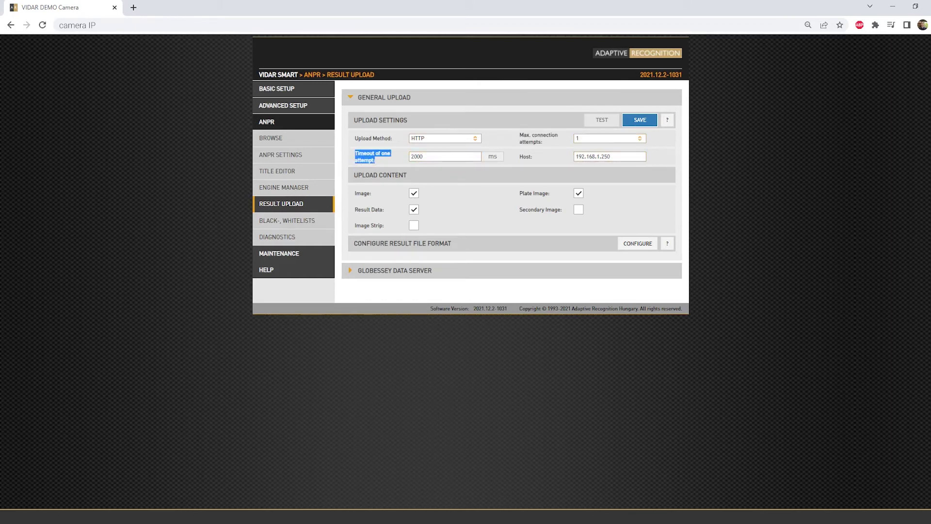
left_click(610, 139)
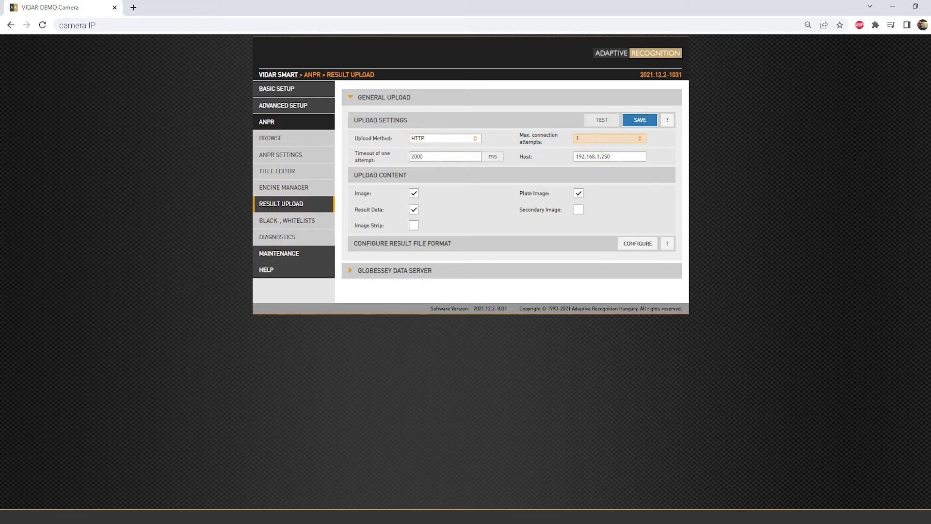
left_click(610, 139)
key("Return")
key("Tab")
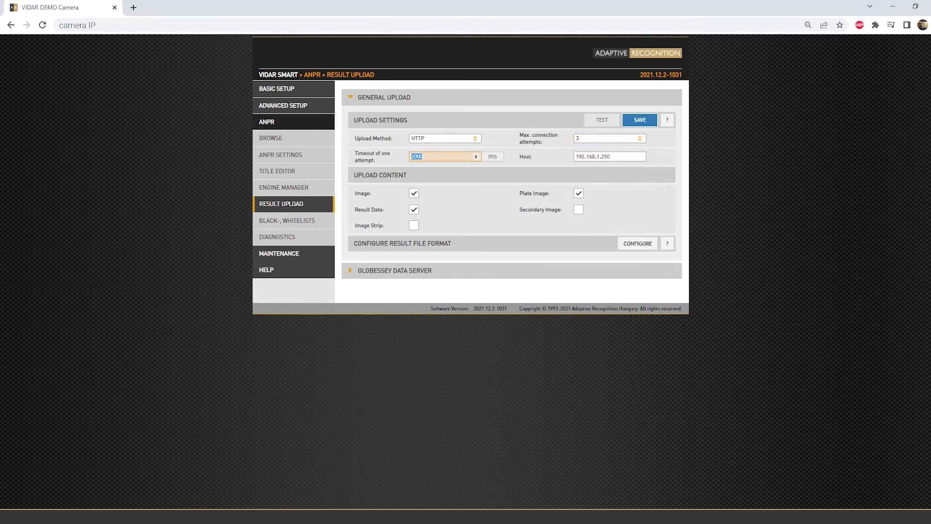
type("4000")
key("Tab")
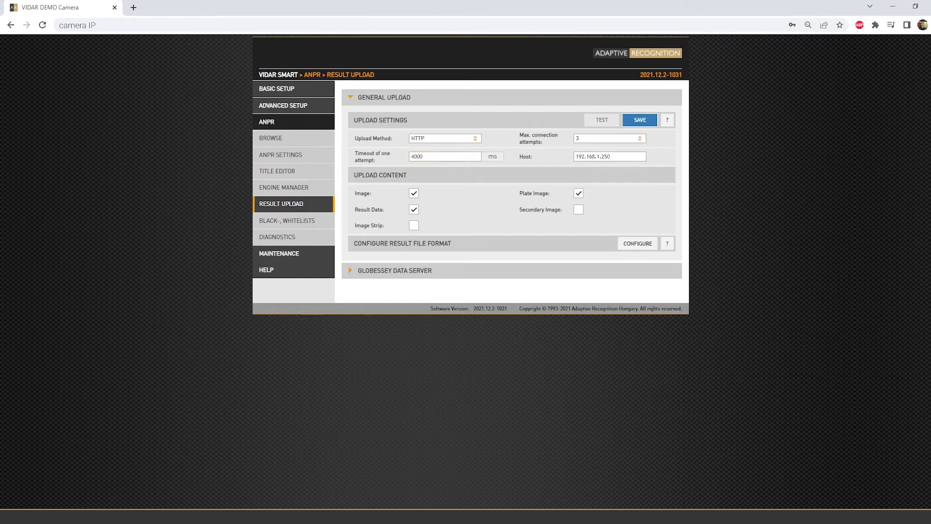
Set the general upload method to FTP.
left_click(445, 139)
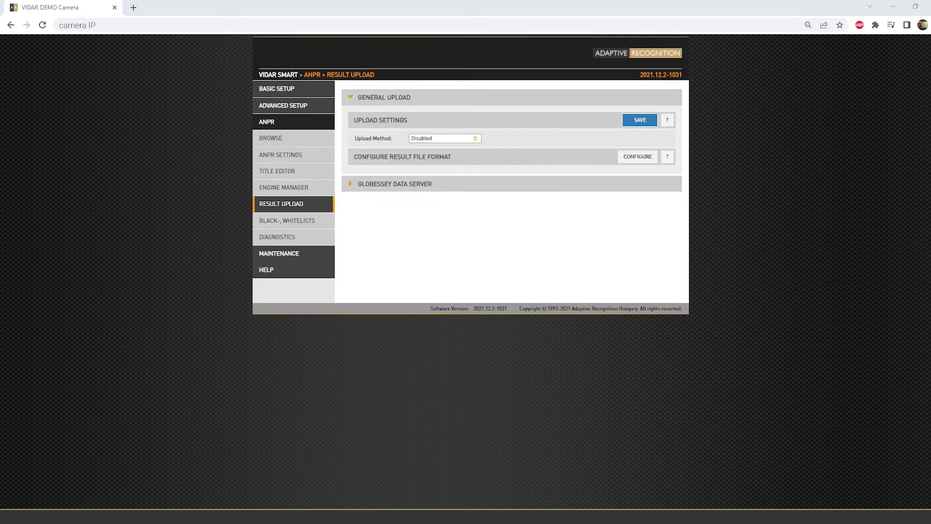
left_click(445, 139)
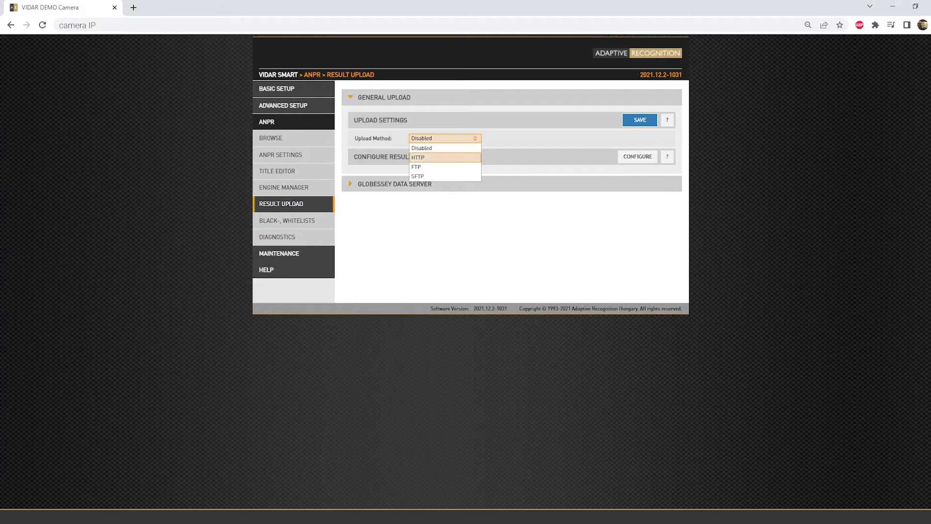
key("Down")
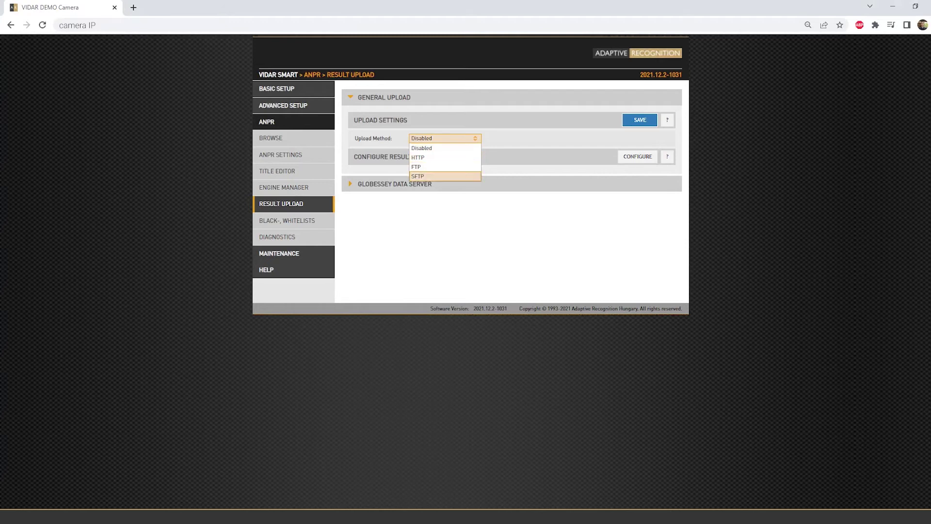
key("Up")
key("Return")
Switch the upload method to SFTP to view its settings and return it to FTP.
key("alt+Down")
key("Down")
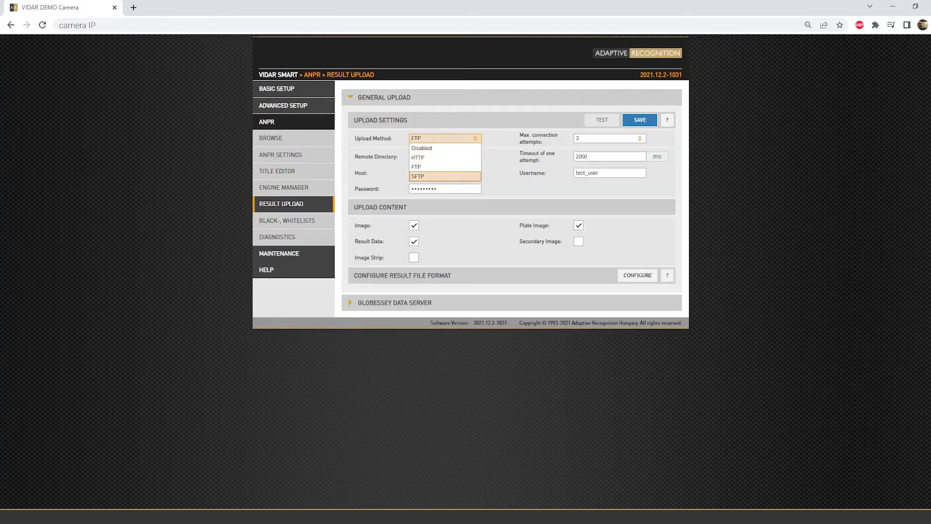
key("Return")
key("alt+Down")
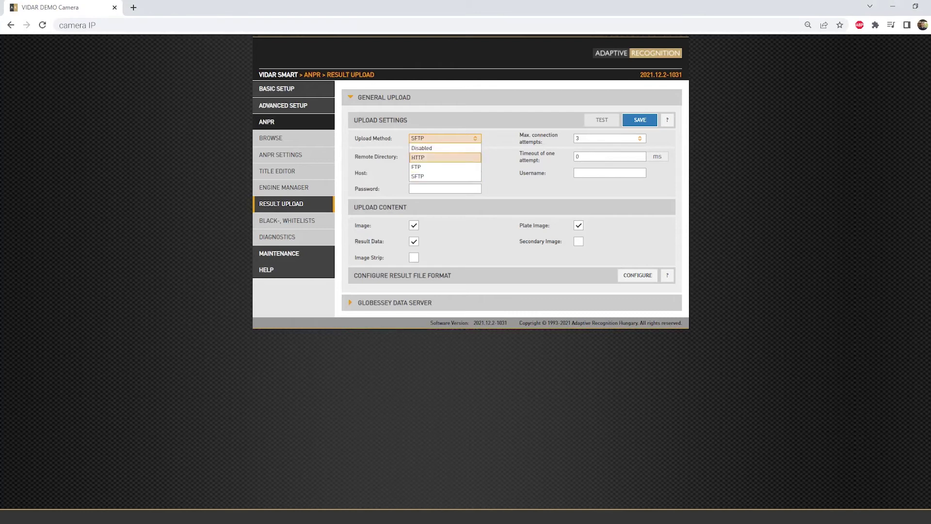
key("Up")
key("Return")
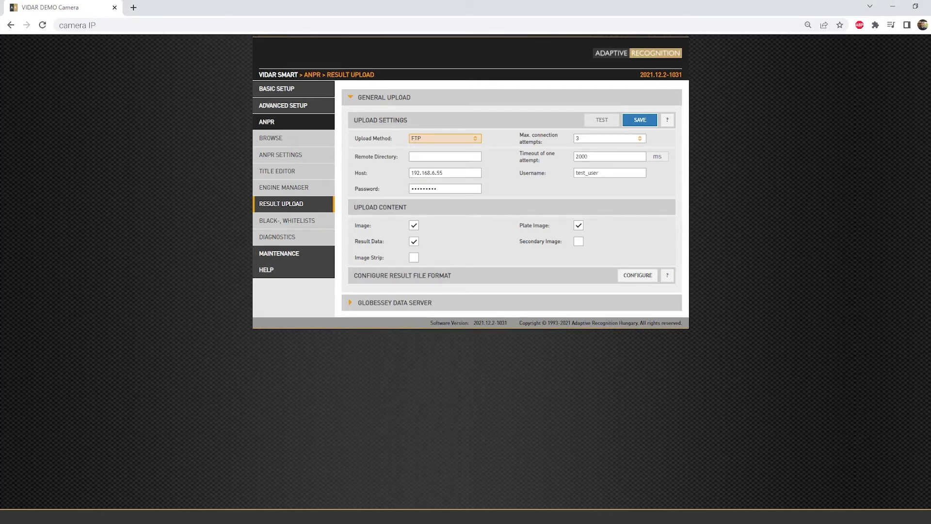
Check the FTP host and login fields, save the upload settings and run the protocol test.
double_click(360, 173)
double_click(532, 172)
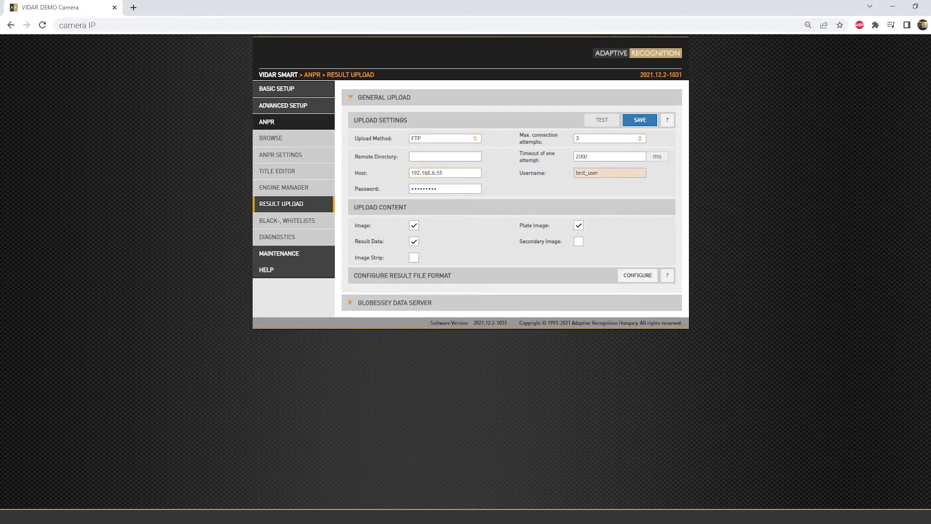
left_click_drag(380, 189, 355, 188)
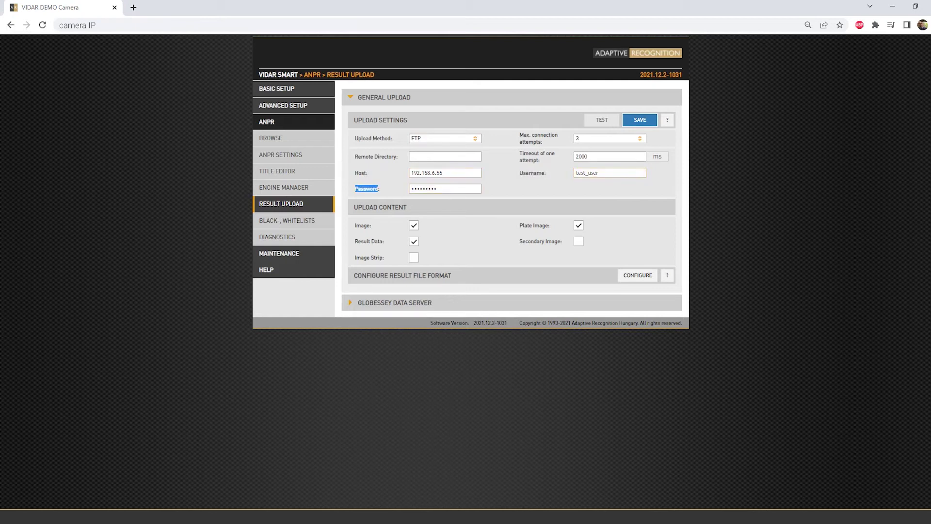
left_click(384, 197)
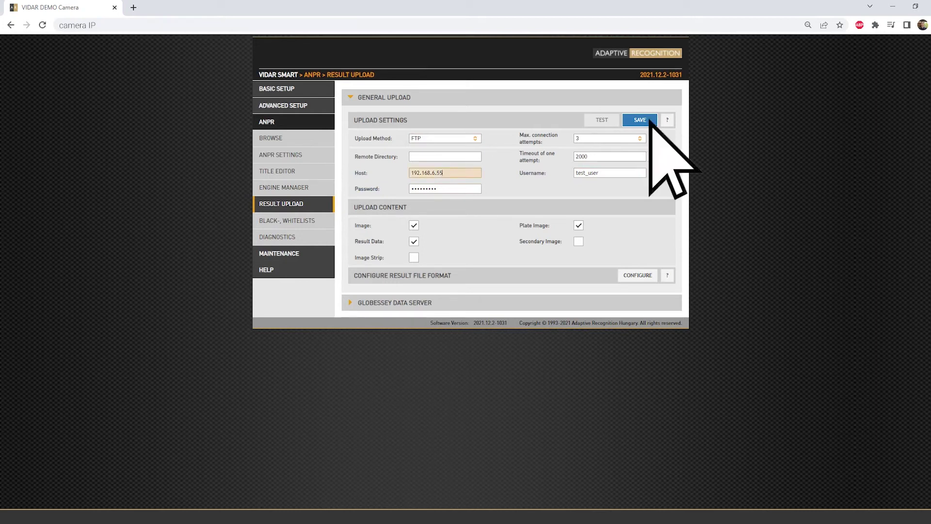
left_click(650, 120)
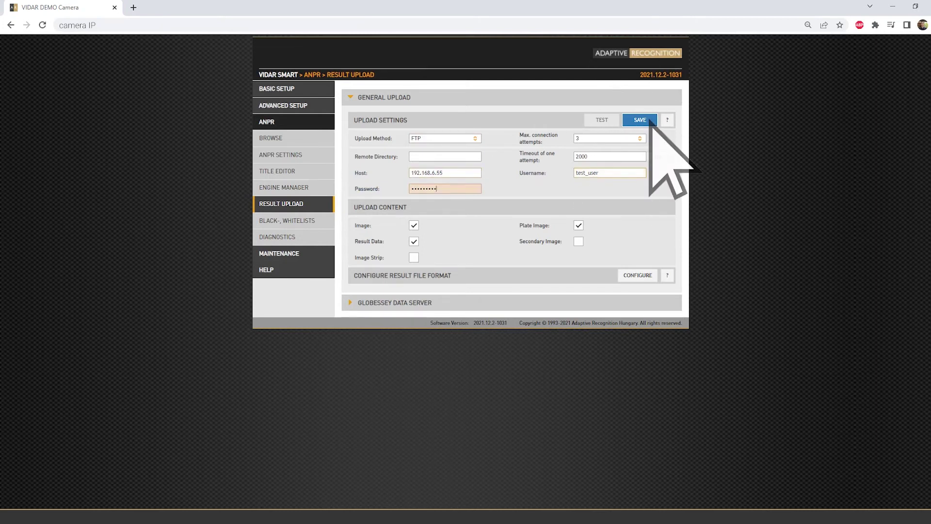
key("Return")
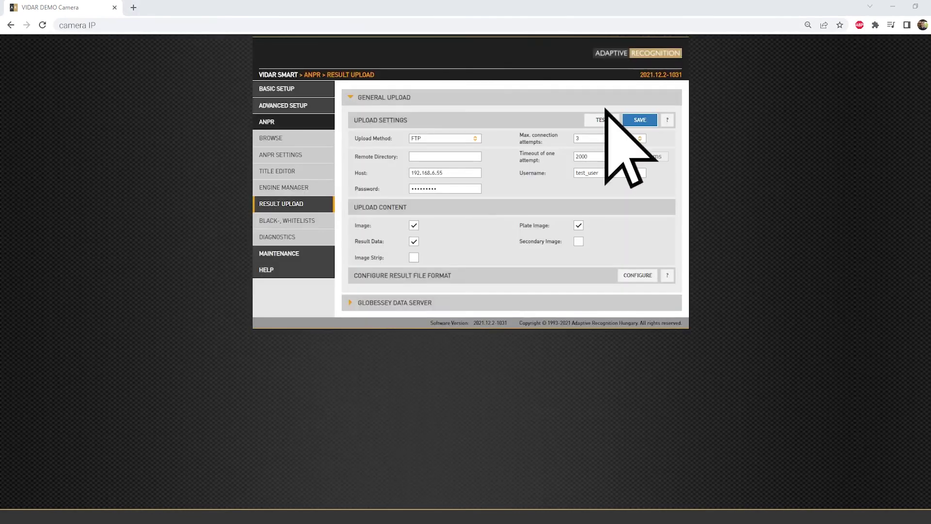
left_click(604, 118)
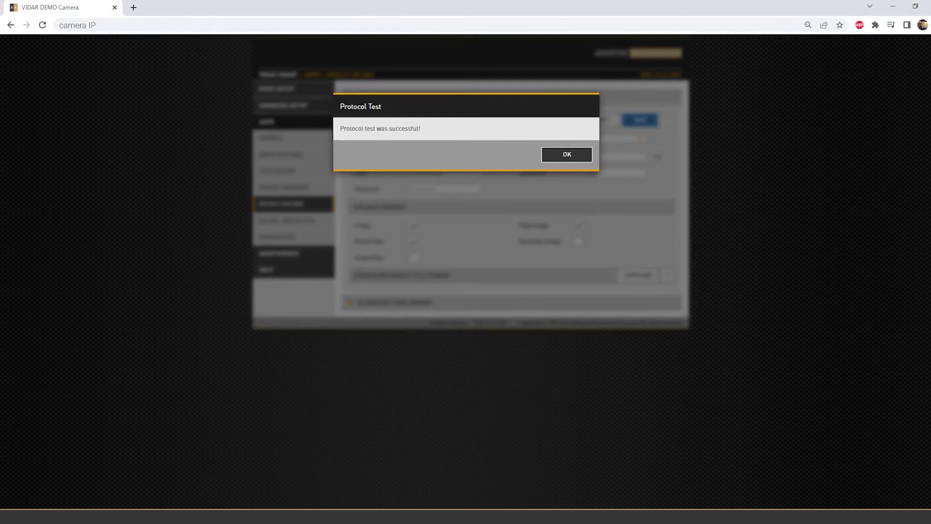
left_click_drag(421, 129, 340, 129)
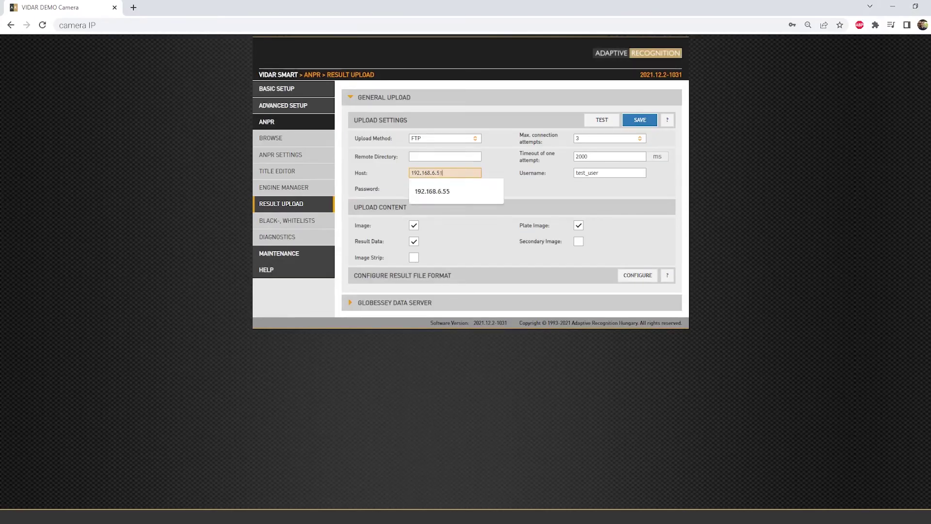
Try the FTP protocol test with the host set to 192.168.6.51 and dismiss the result.
left_click(640, 120)
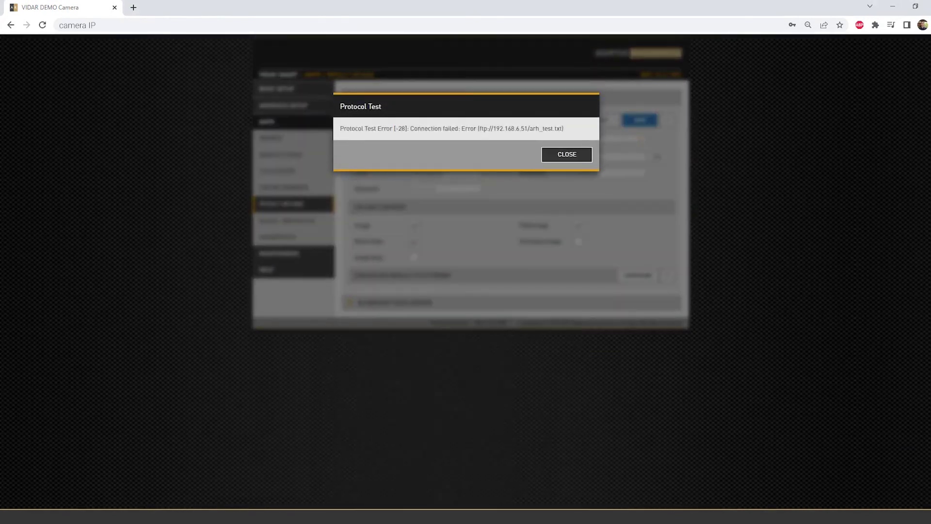
left_click_drag(563, 128, 340, 128)
left_click(567, 155)
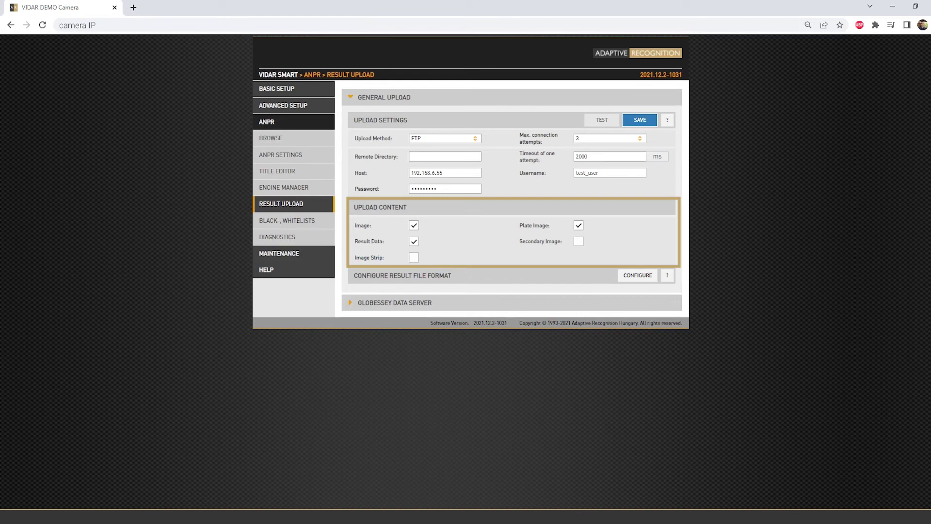
Open the result file format configuration with the result templates.
left_click(293, 155)
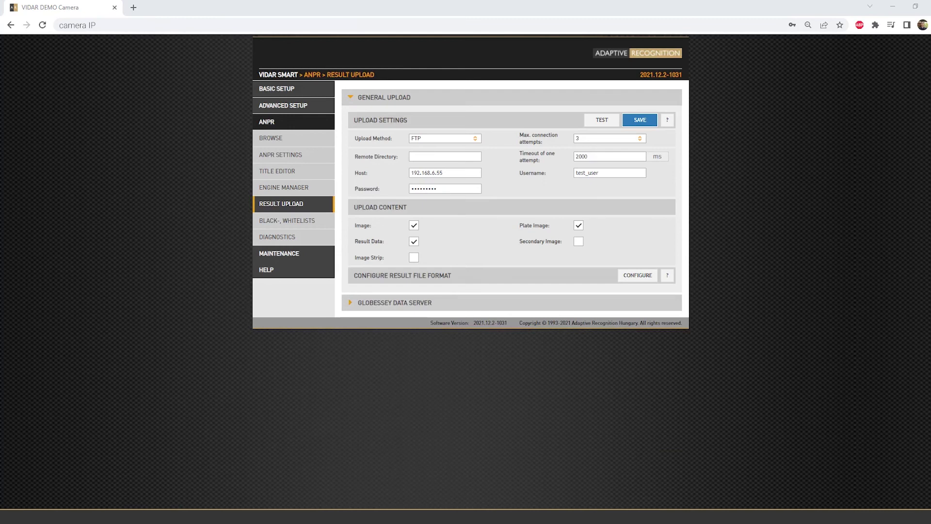
left_click_drag(451, 275, 413, 276)
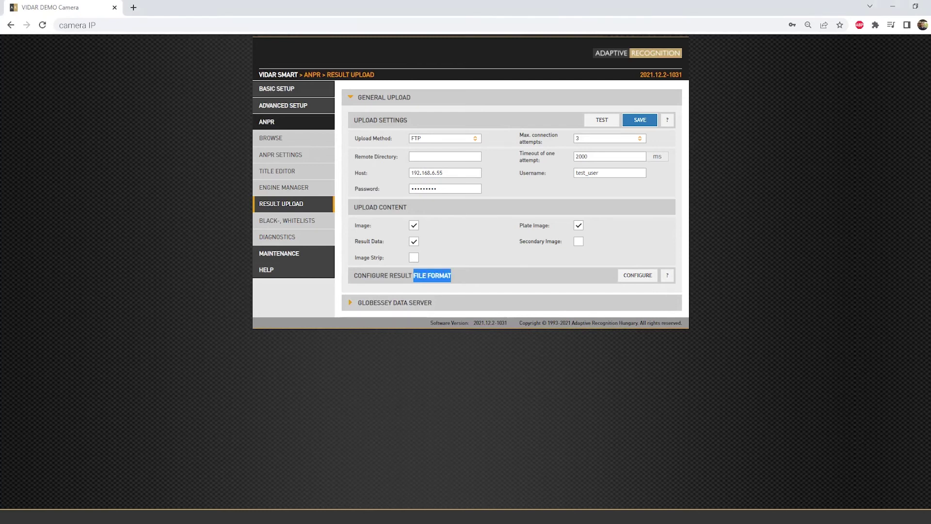
left_click(415, 275)
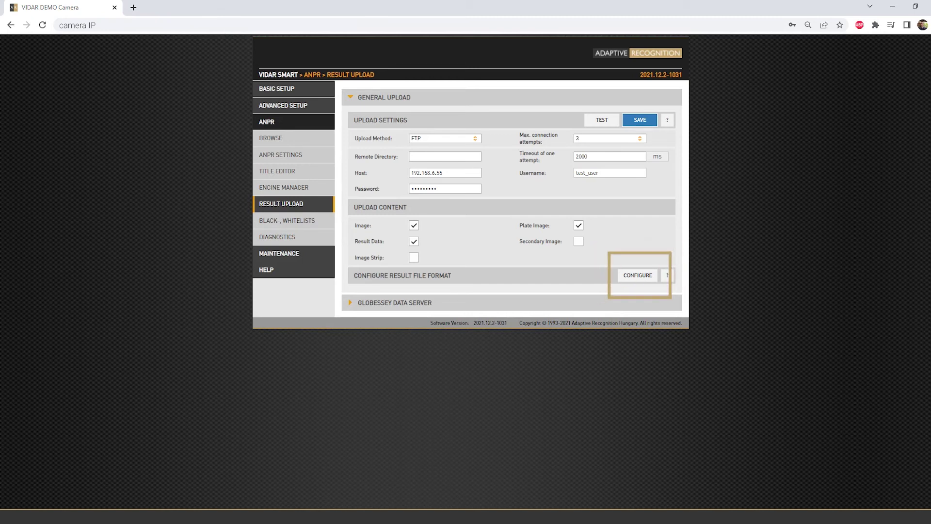
left_click(637, 275)
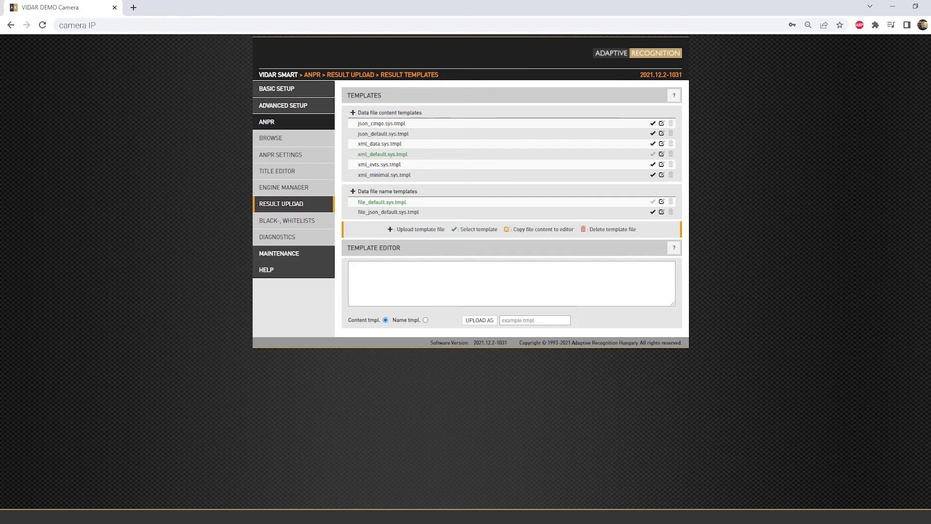
Copy the content of the xml_default.sys.tmpl data file template into the template editor.
triple_click(389, 113)
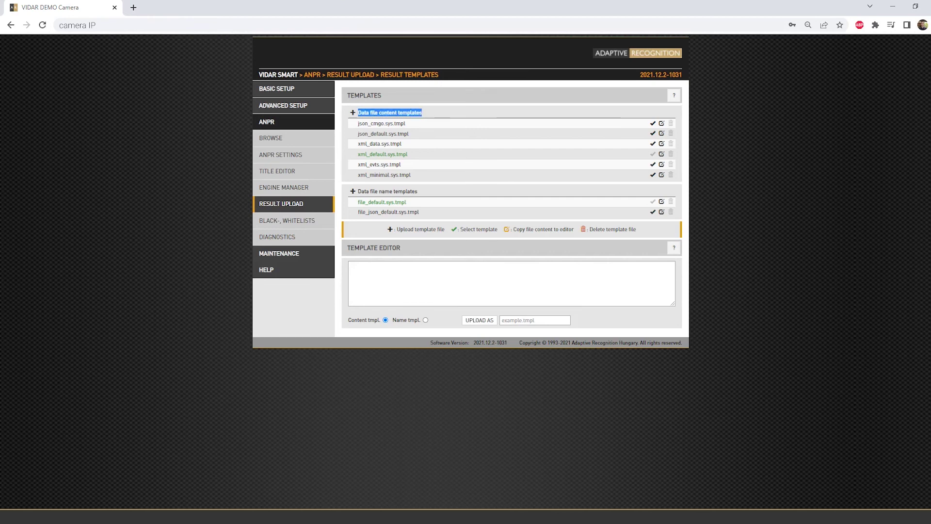
triple_click(388, 191)
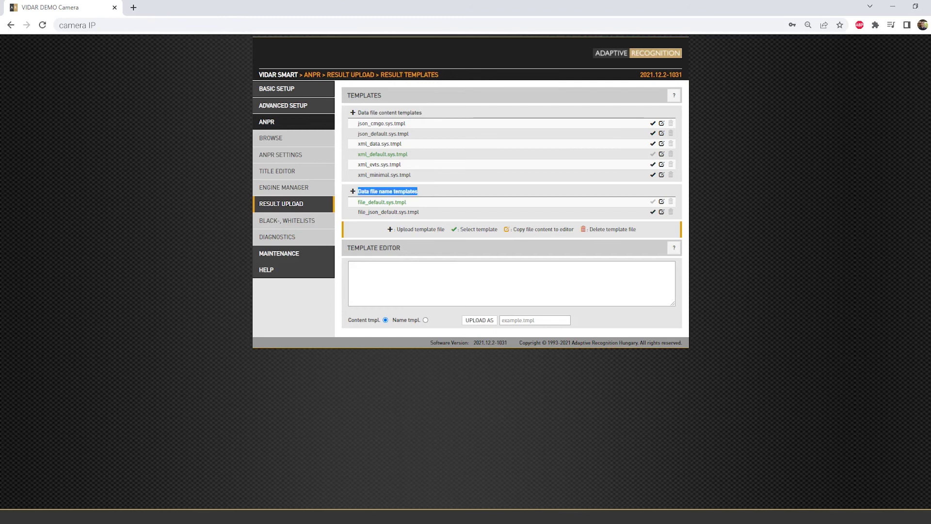
left_click(388, 191)
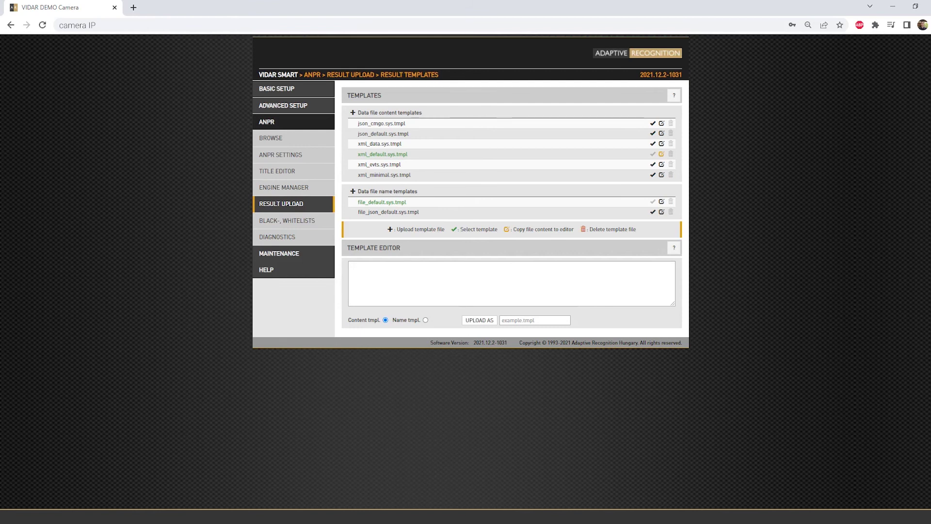
left_click(661, 154)
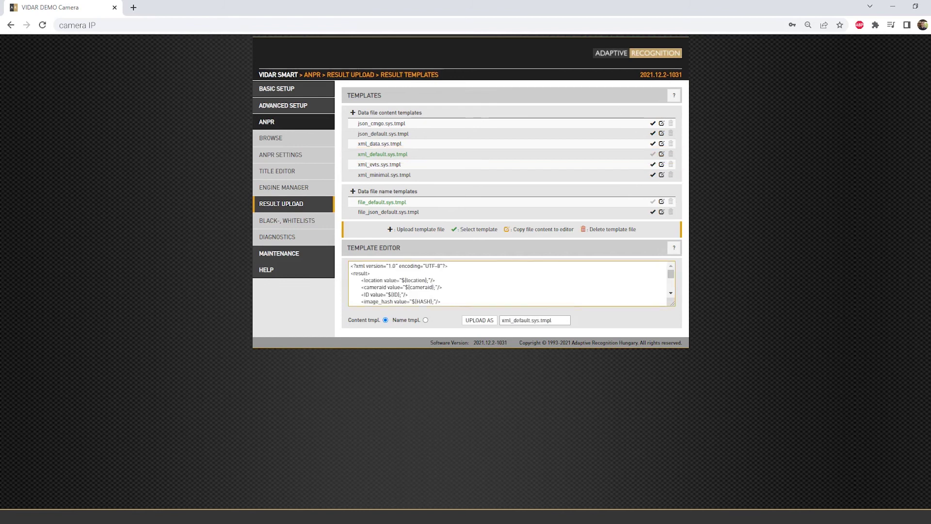
Enlarge the template editor and delete the complete adr and country blocks between the anpr and mmr sections of the XML content.
left_click_drag(673, 304, 672, 460)
scroll(512, 367, "down", 7)
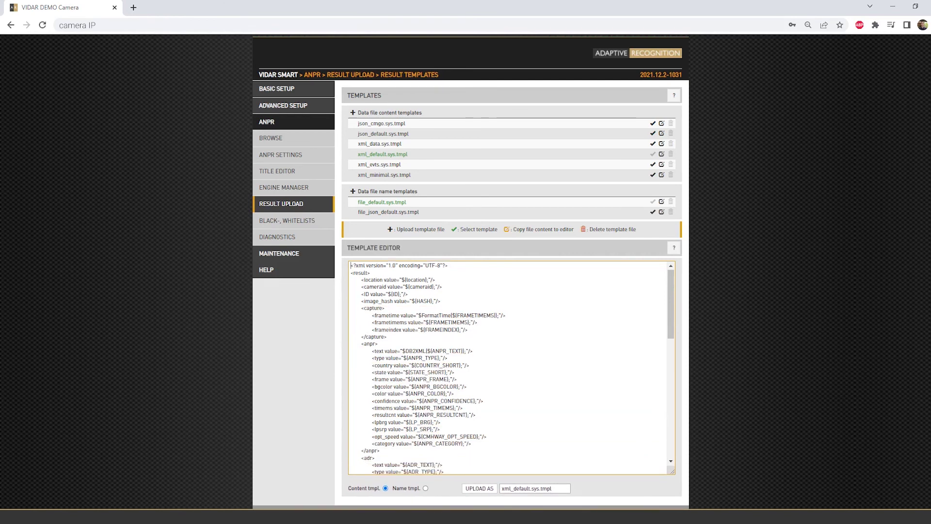
scroll(512, 368, "up", 5)
scroll(510, 367, "up", 3)
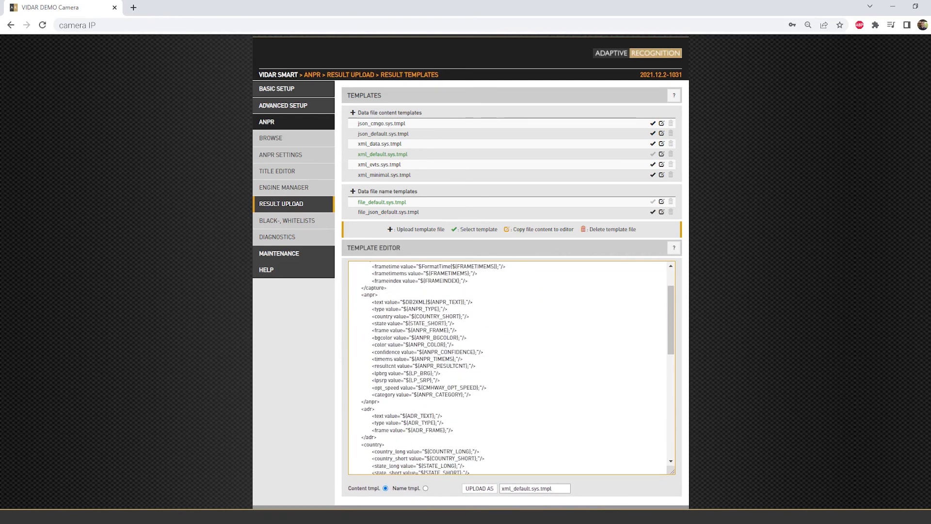
scroll(510, 367, "down", 3)
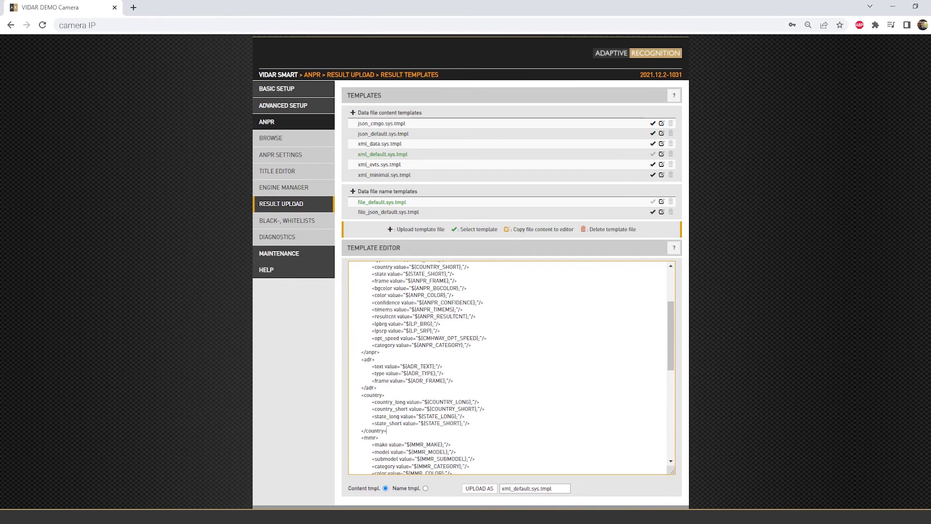
left_click_drag(387, 431, 352, 359)
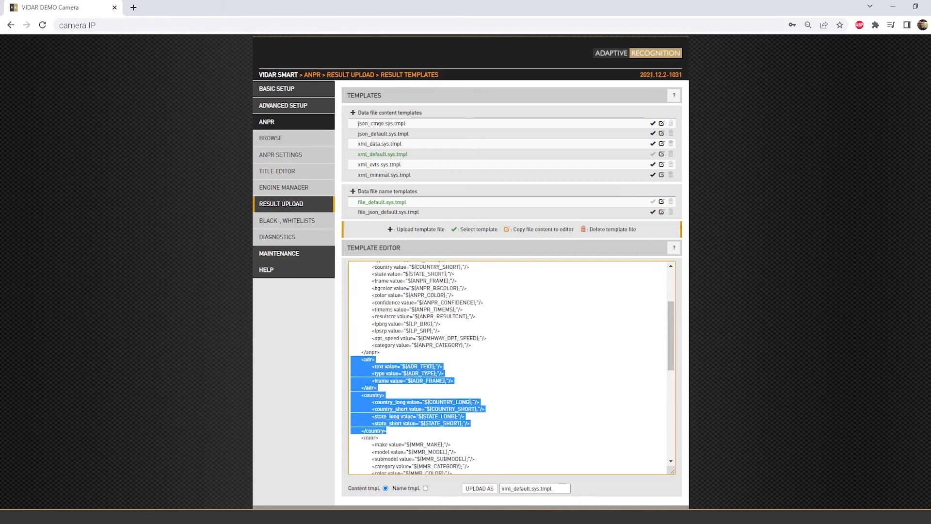
key("Delete")
key("Delete")
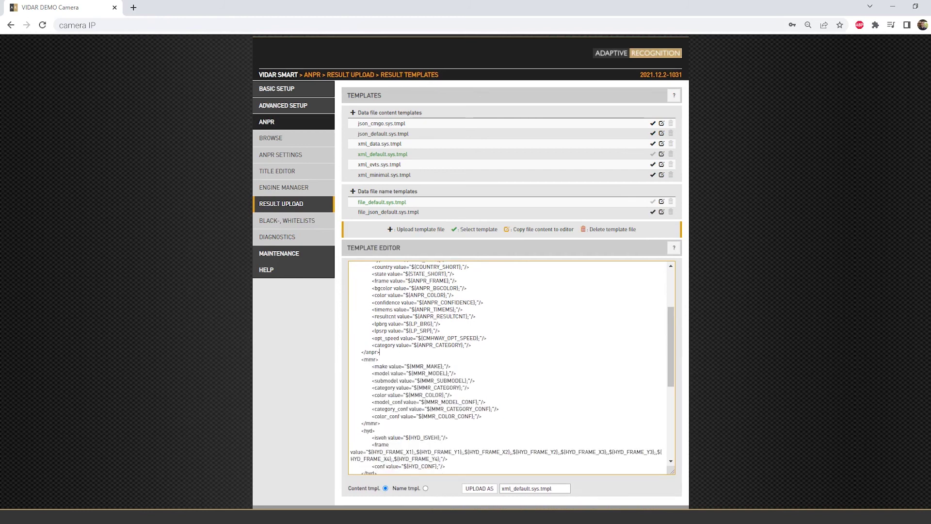
Upload the edited content template under the new name custom_name.tmpl.
left_click_drag(502, 489, 539, 488)
key("BackSpace")
type("custom_name")
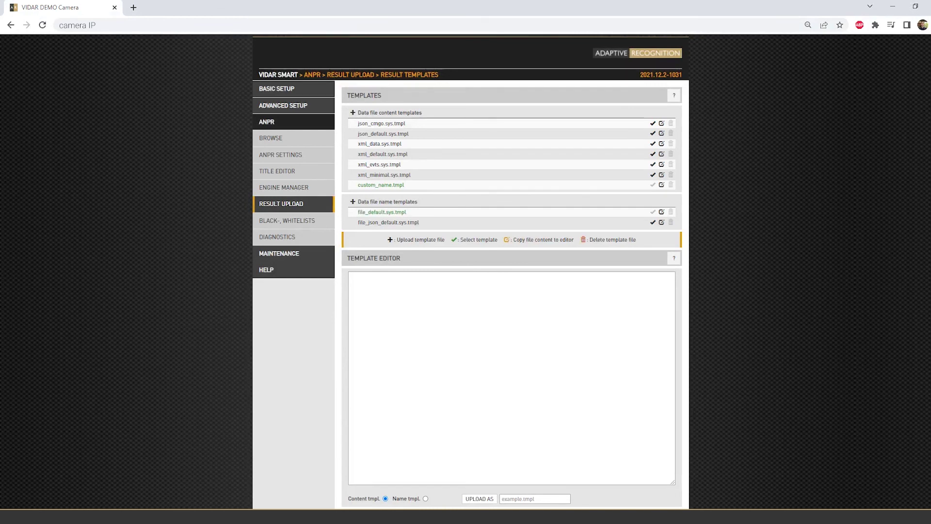
Copy the file_default.sys.tmpl name template into the editor, try json as its file extension, and reload the template's original content.
left_click(662, 212)
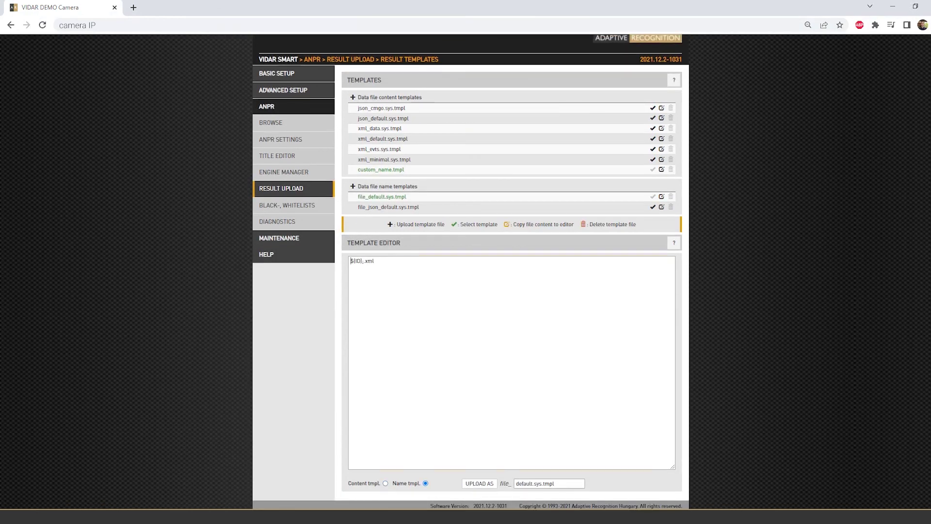
key("shift+Left")
key("shift+Left")
key("shift+Left")
key("shift+Left")
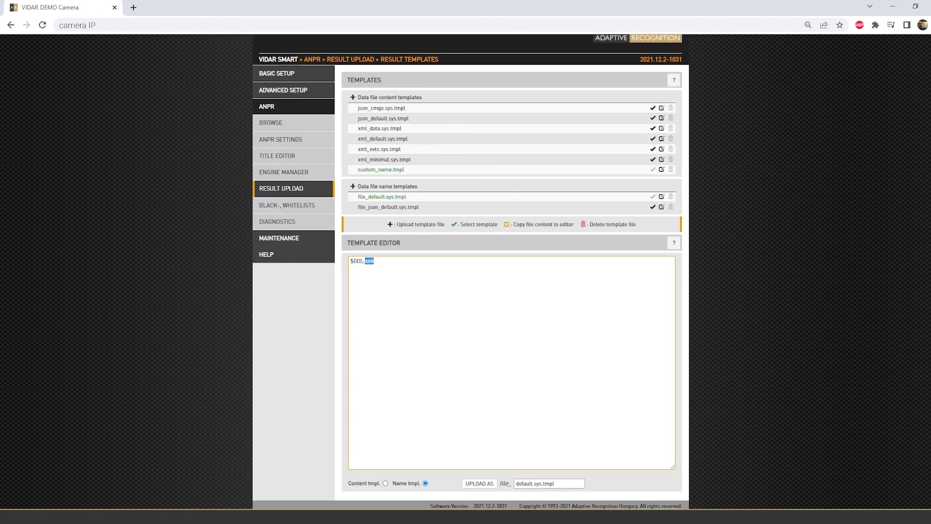
type("json")
left_click_drag(376, 261, 363, 261)
left_click(376, 261)
left_click(662, 197)
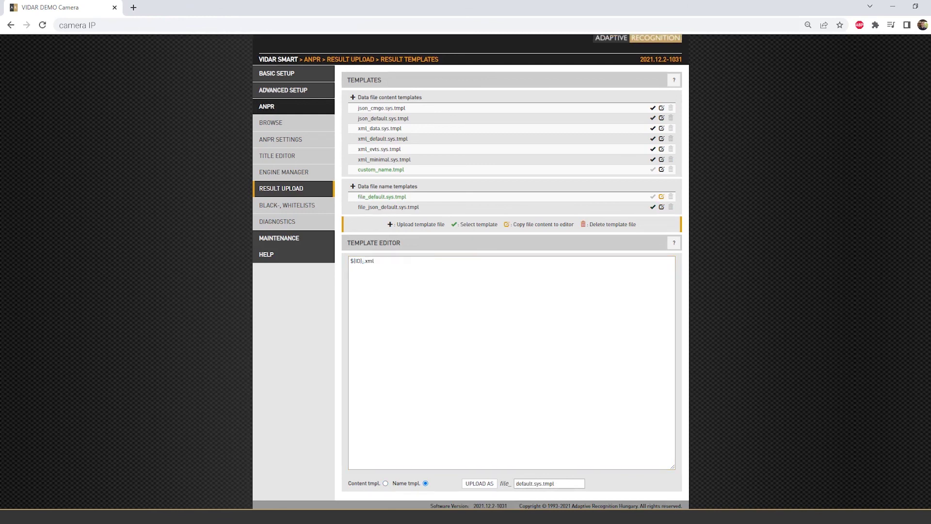